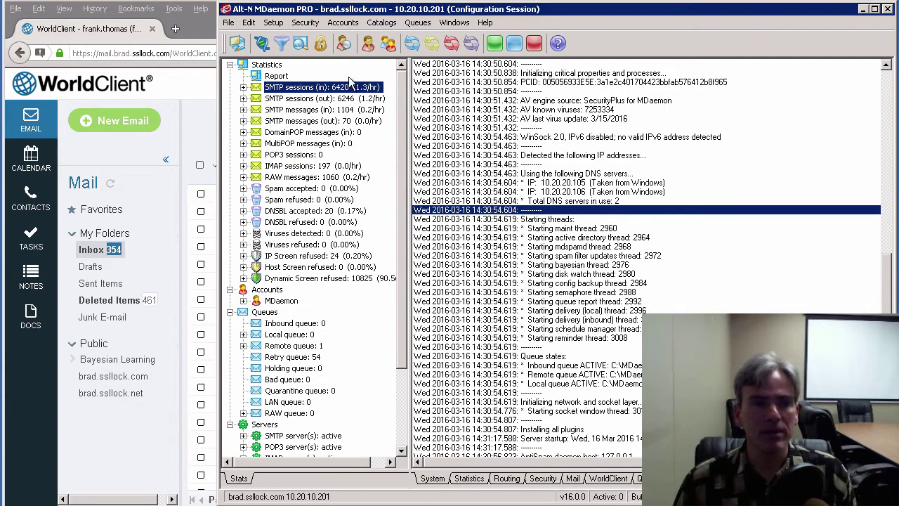
# Step: Review the WorldClient HTTPS settings and mail.brad.ssllock.com certificate, closing without saving
pyautogui.click(274, 23)
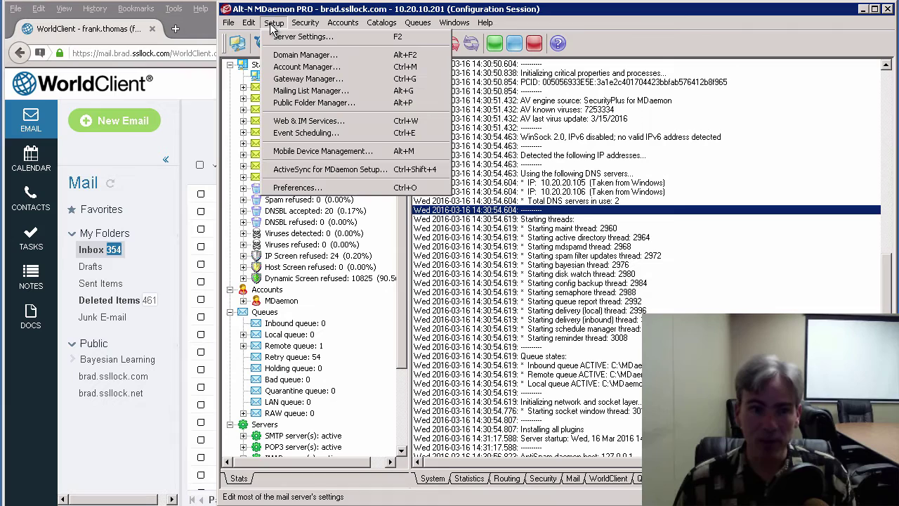
pyautogui.click(322, 124)
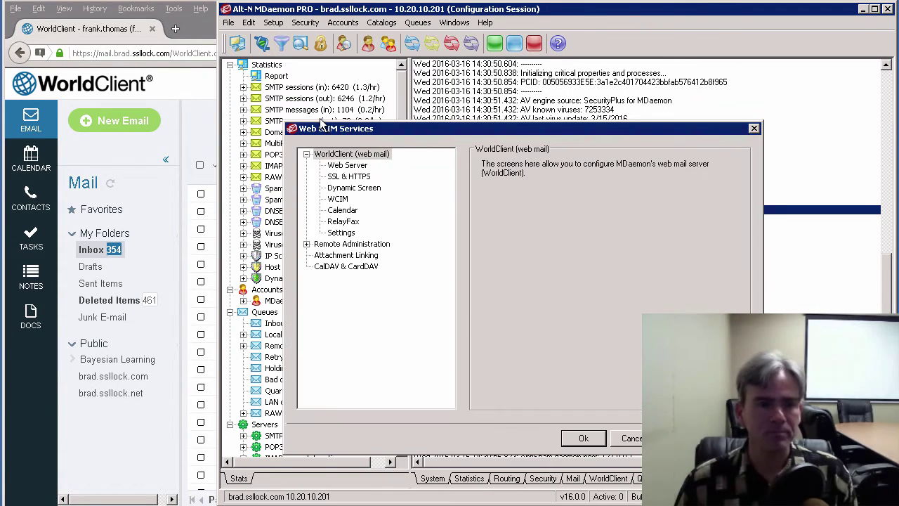
pyautogui.click(351, 178)
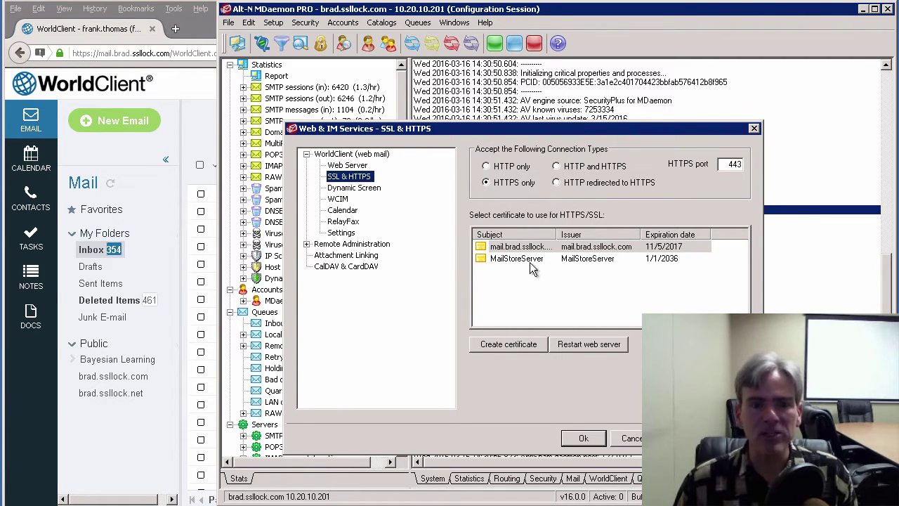
pyautogui.click(549, 251)
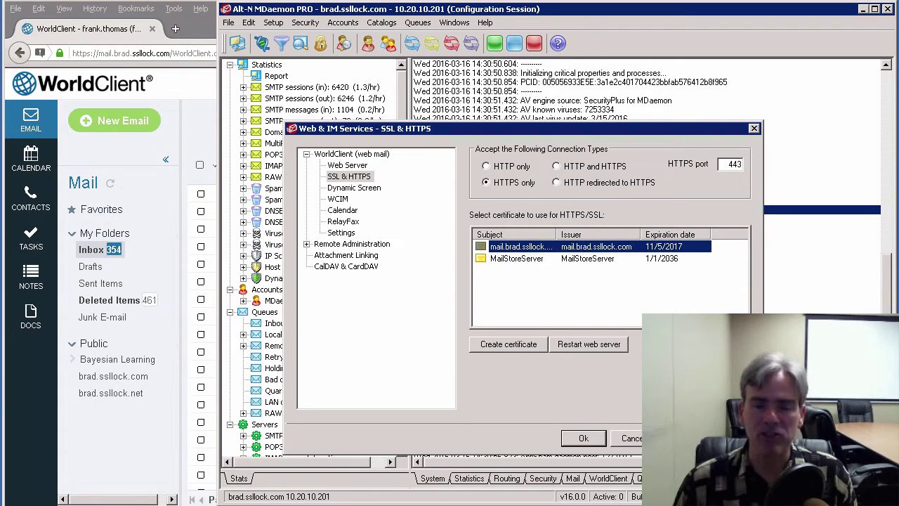
pyautogui.click(632, 438)
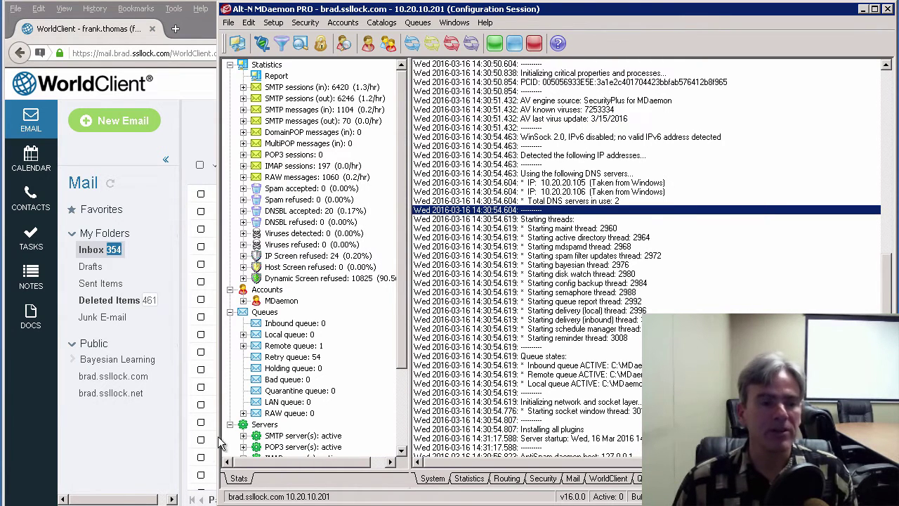
# Step: Switch to the WorldClient inbox over HTTPS and bring up the account options list
pyautogui.click(131, 485)
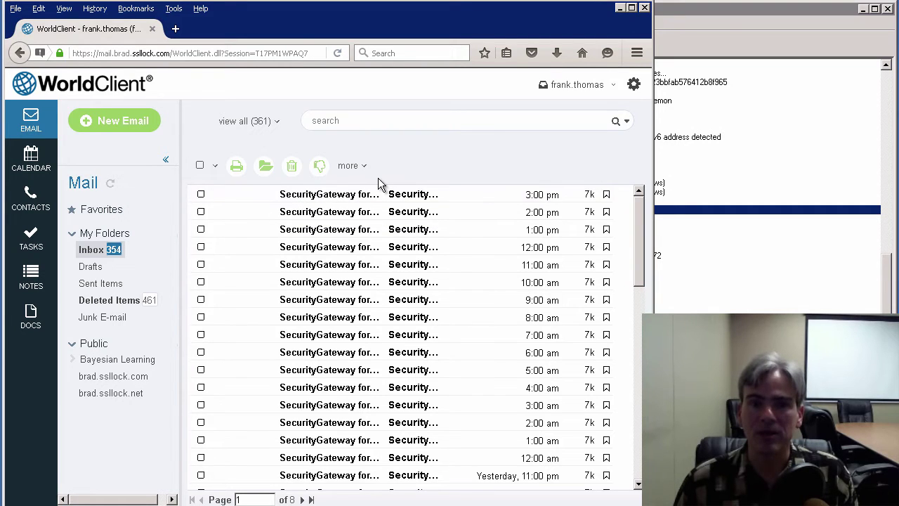
pyautogui.click(636, 85)
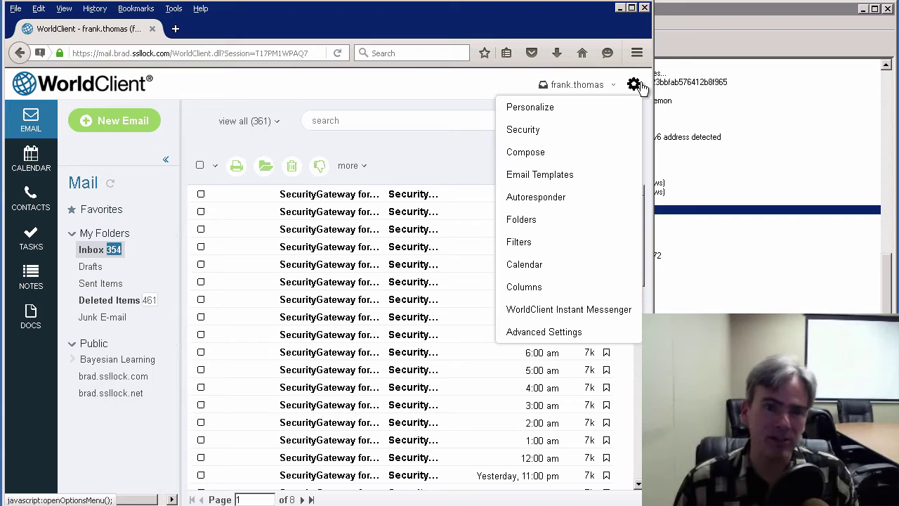
pyautogui.click(635, 85)
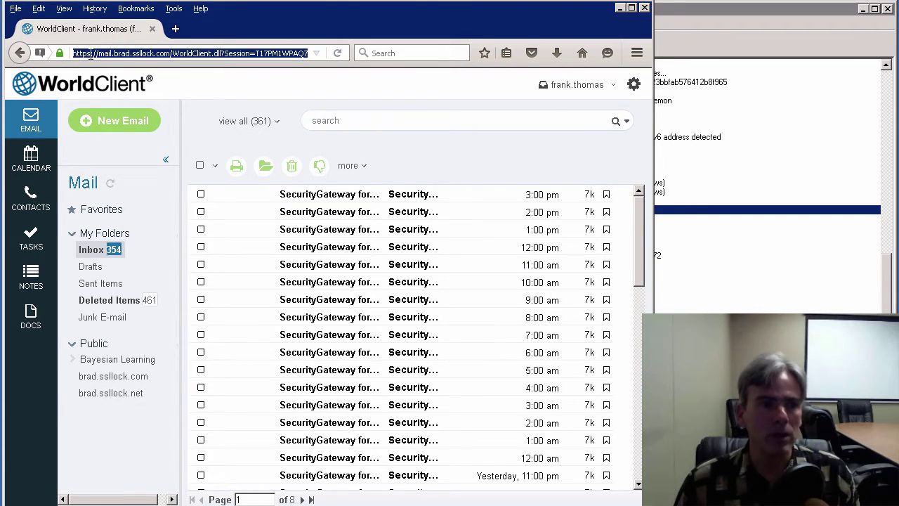
pyautogui.moveTo(92, 54); pyautogui.dragTo(59, 56)
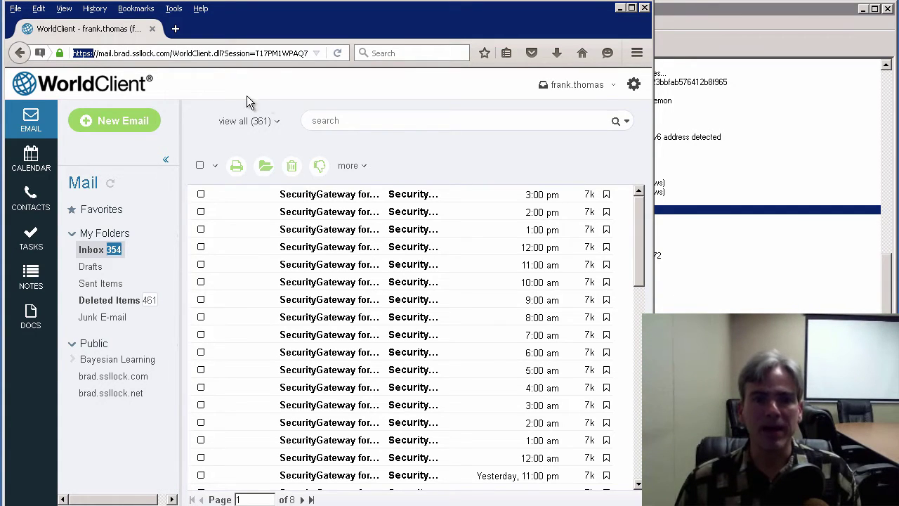
pyautogui.click(634, 85)
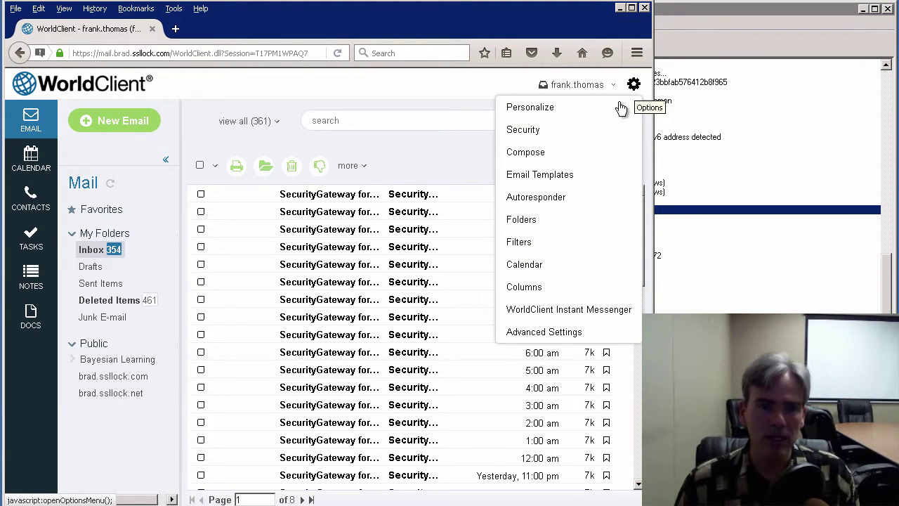
# Step: Go to the Security settings and enter the current account password
pyautogui.click(543, 132)
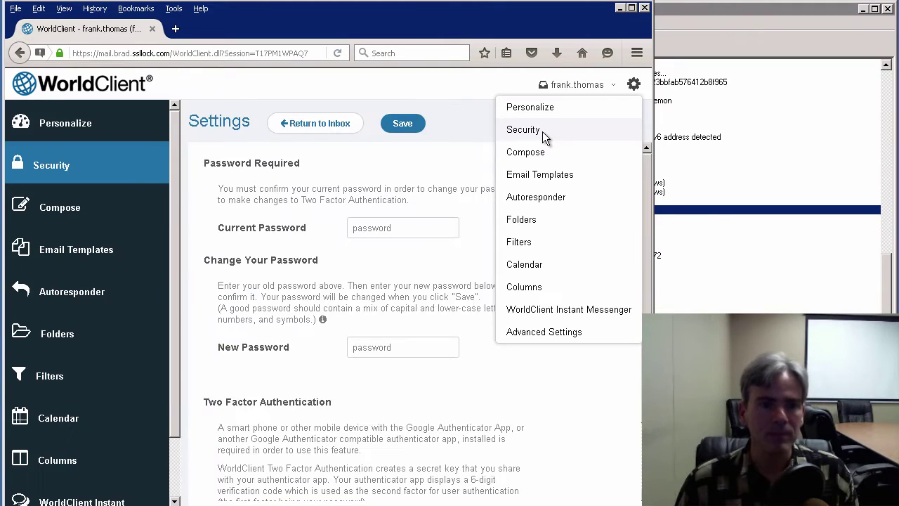
pyautogui.click(435, 166)
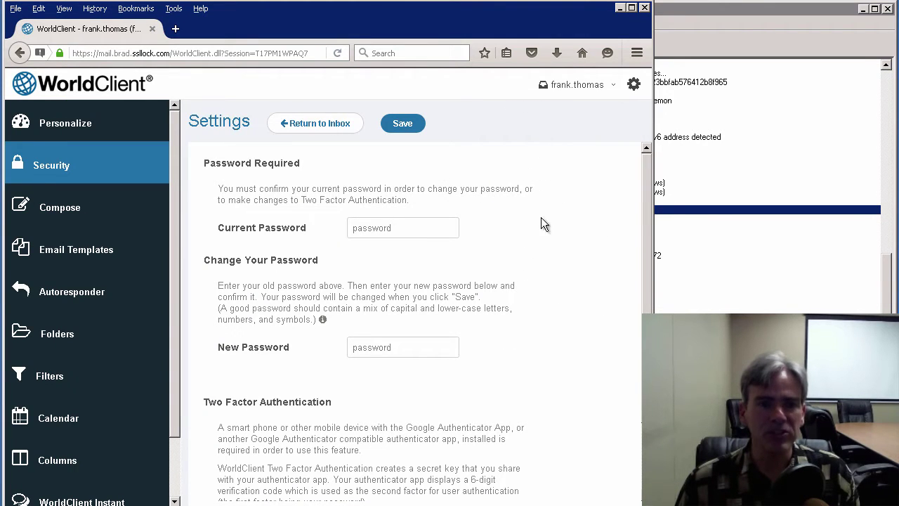
pyautogui.moveTo(645, 190)
pyautogui.mouseDown()
pyautogui.moveTo(645, 204)
pyautogui.moveTo(646, 184)
pyautogui.mouseUp()
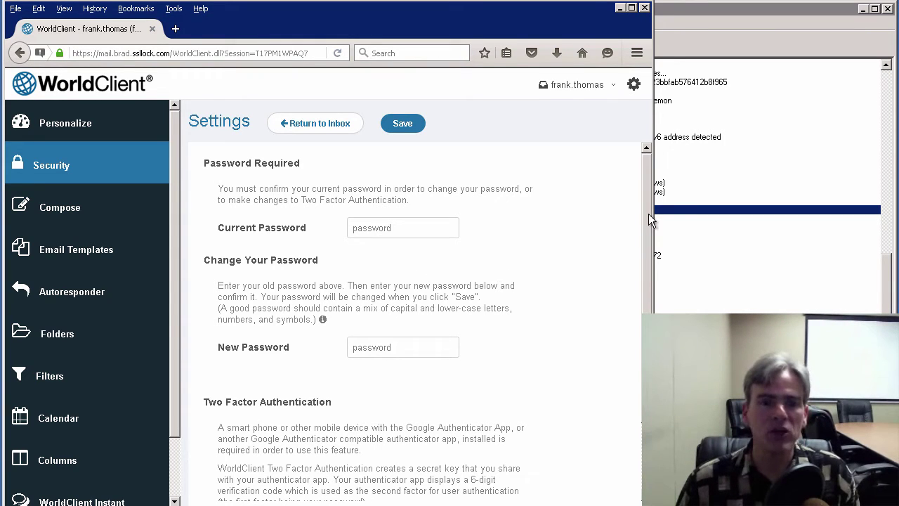
pyautogui.scroll(-2, 649, 220)
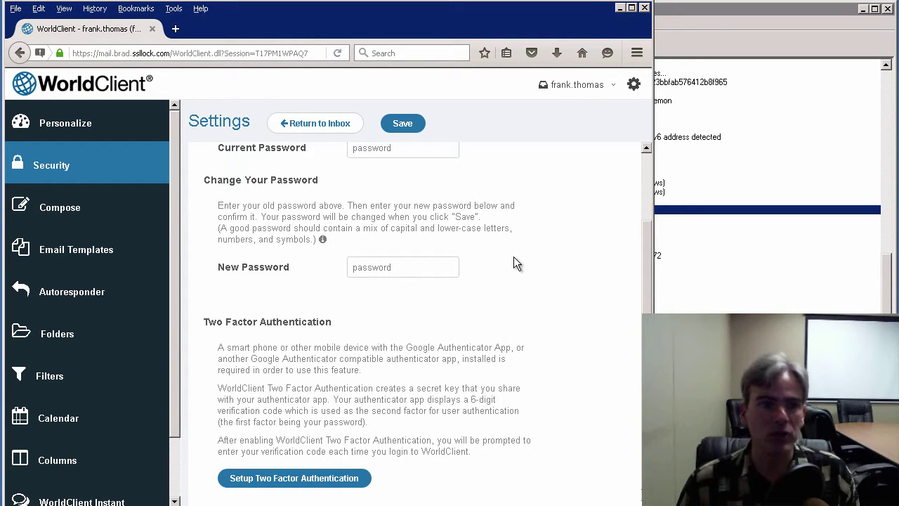
pyautogui.scroll(2, 513, 263)
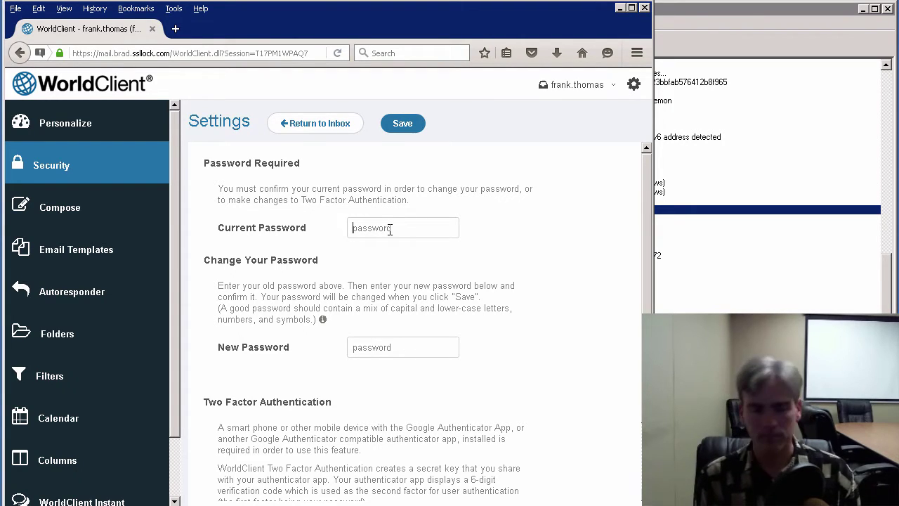
pyautogui.write('*********')
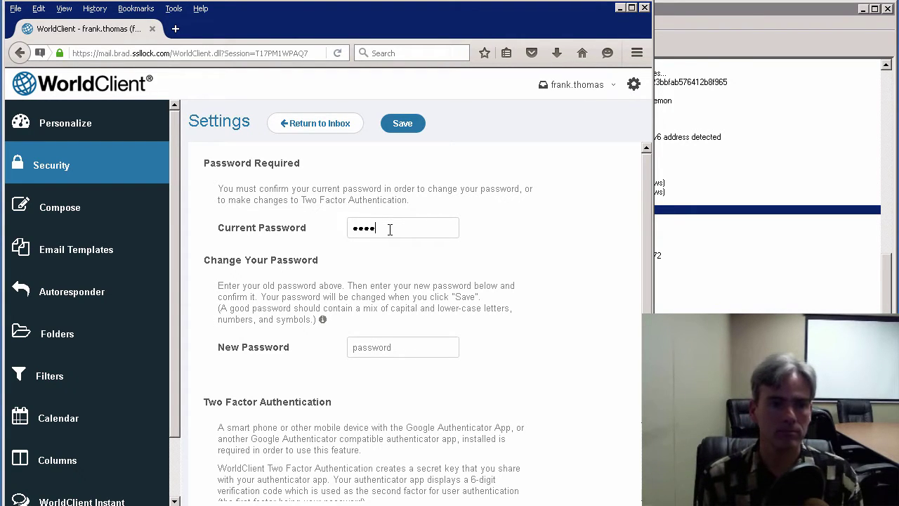
pyautogui.write('*')
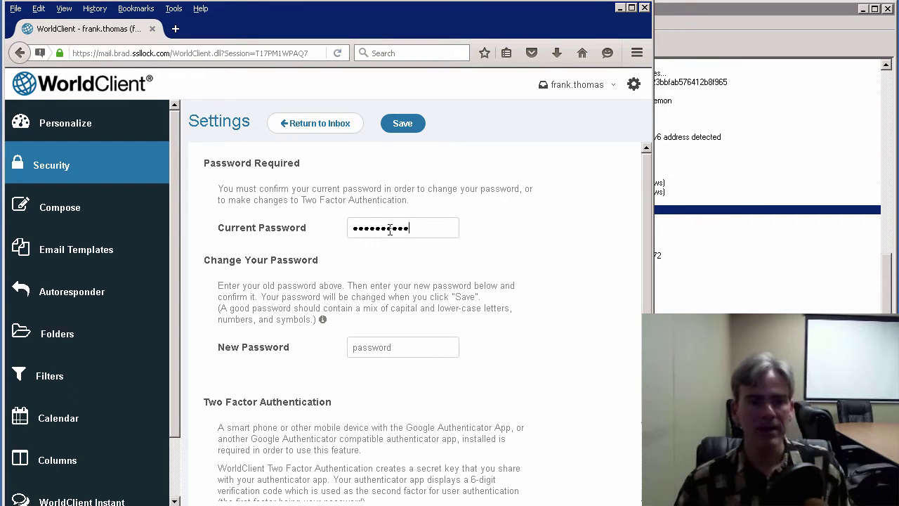
pyautogui.scroll(-2, 394, 254)
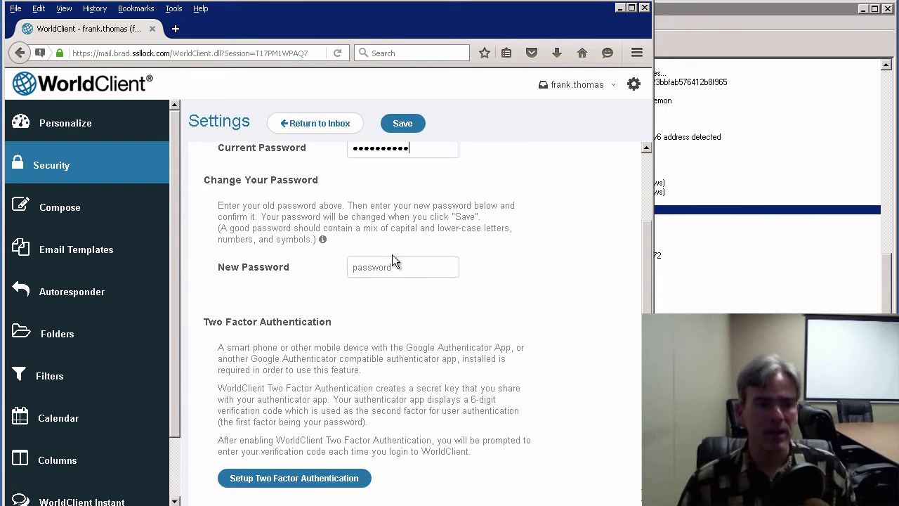
# Step: Start Two Factor Authentication setup to display the pairing QR code
pyautogui.click(272, 480)
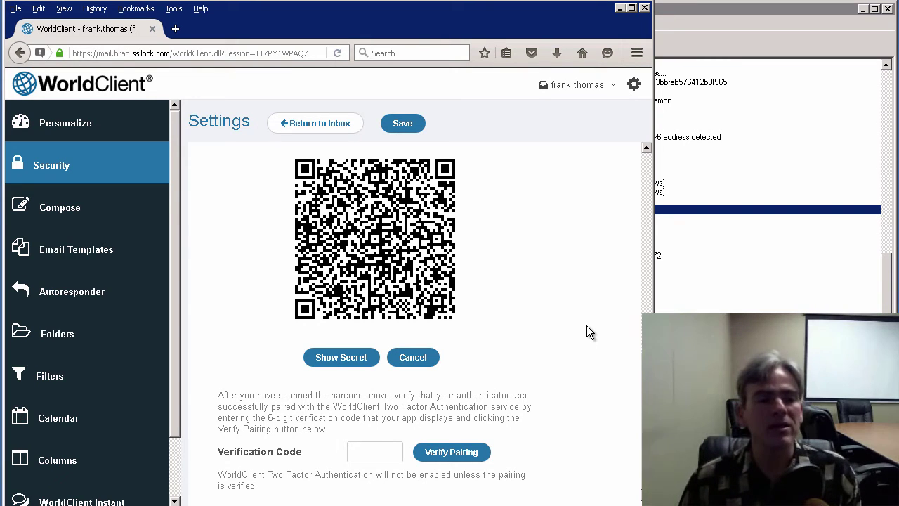
# Step: Reveal the secret key and enter the authenticator's six-digit code, correcting a mistyped one
pyautogui.click(332, 361)
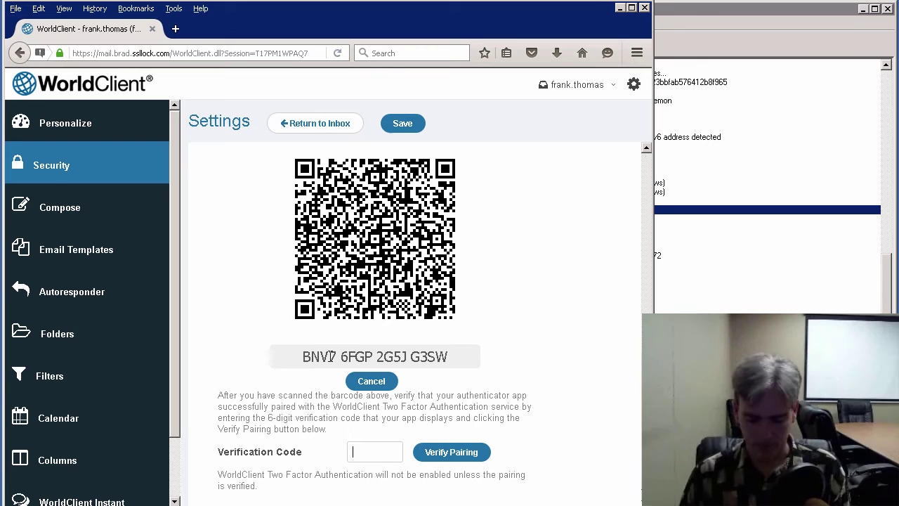
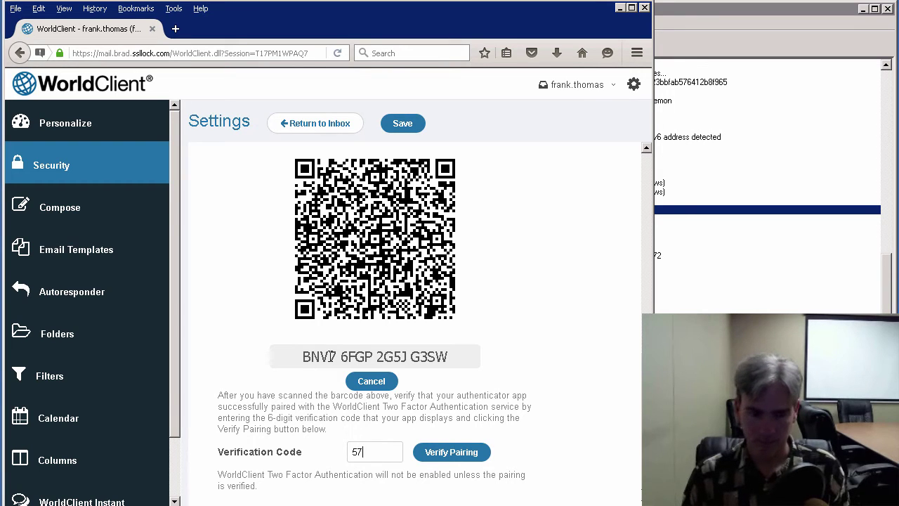
pyautogui.press('BackSpace')
pyautogui.press('BackSpace')
pyautogui.press('BackSpace')
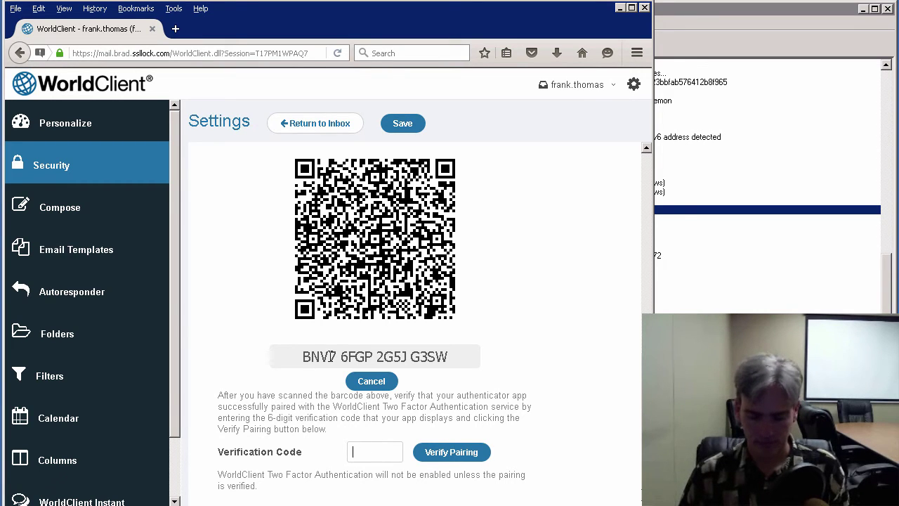
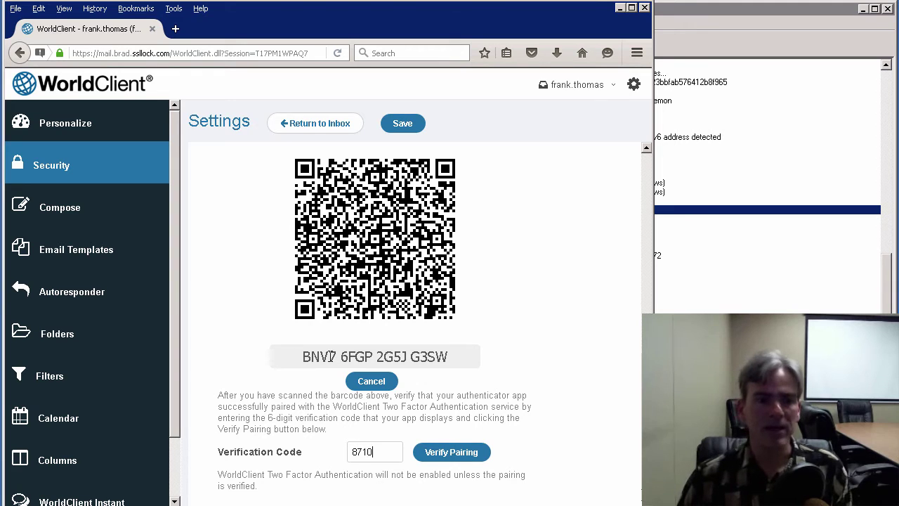
# Step: Verify the authenticator pairing and acknowledge the success message
pyautogui.click(451, 453)
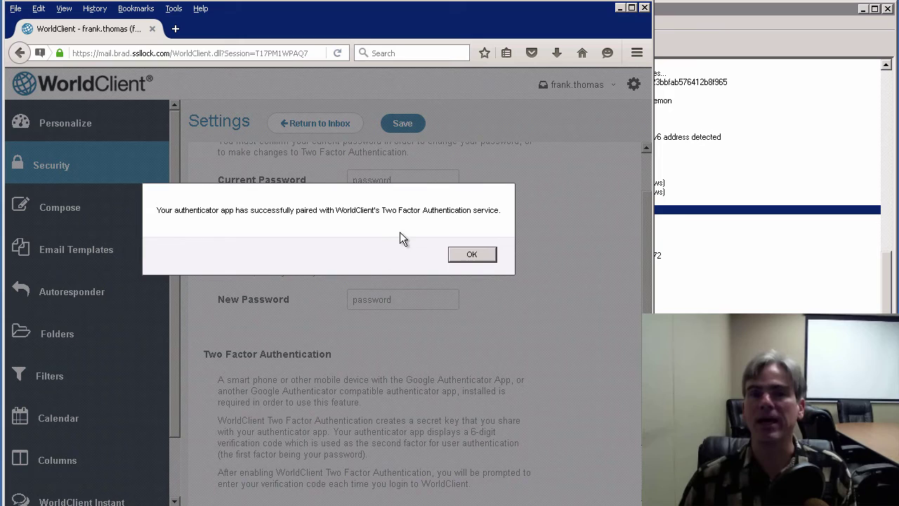
pyautogui.click(472, 254)
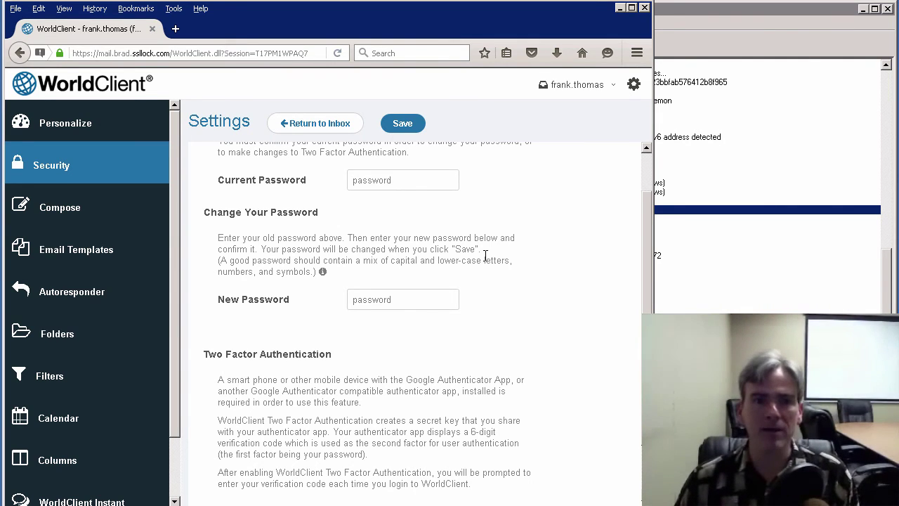
# Step: Sign out, then sign back in with the account password
pyautogui.click(596, 86)
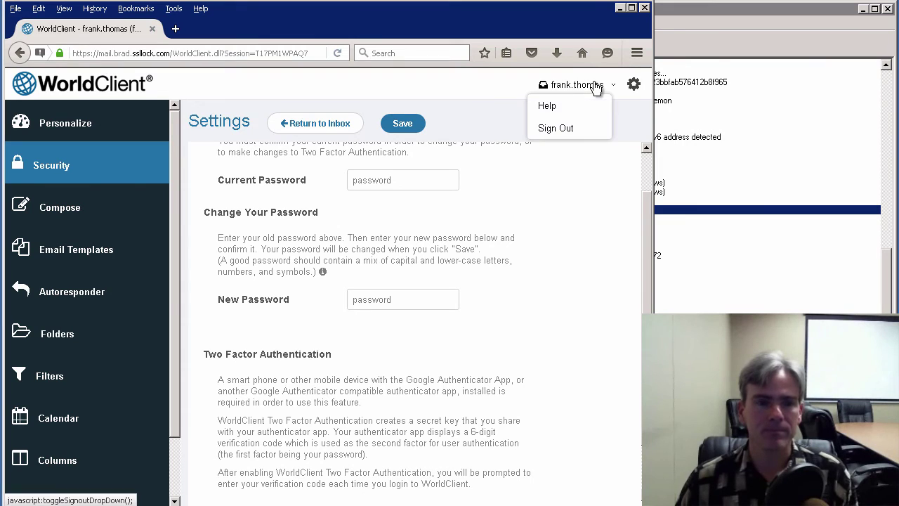
pyautogui.click(573, 128)
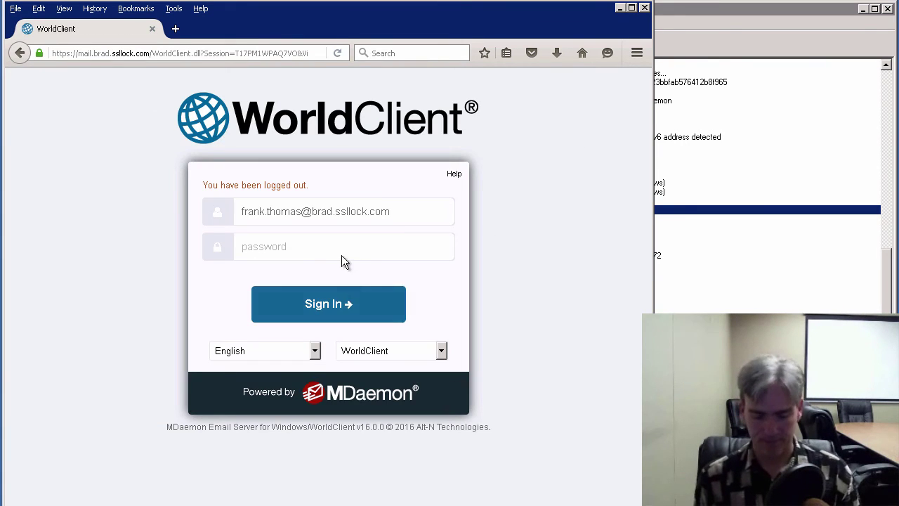
pyautogui.click(340, 252)
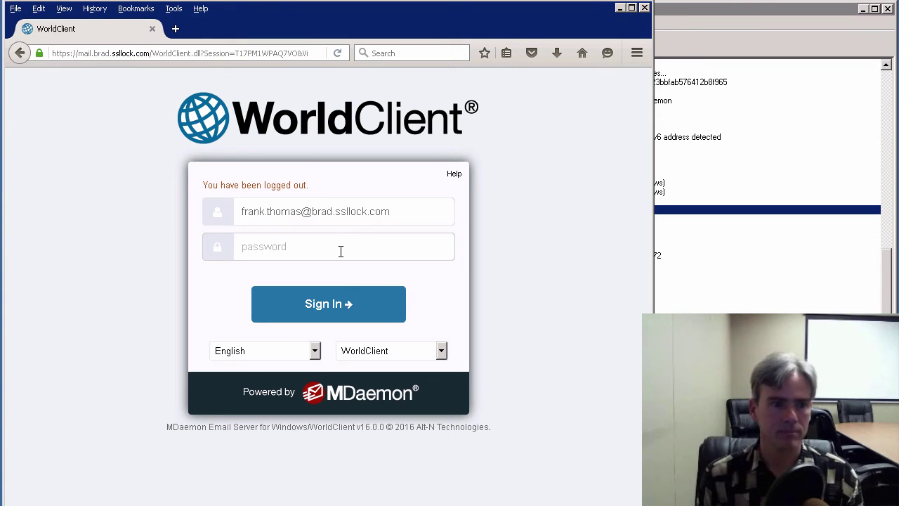
pyautogui.write('•••••••••')
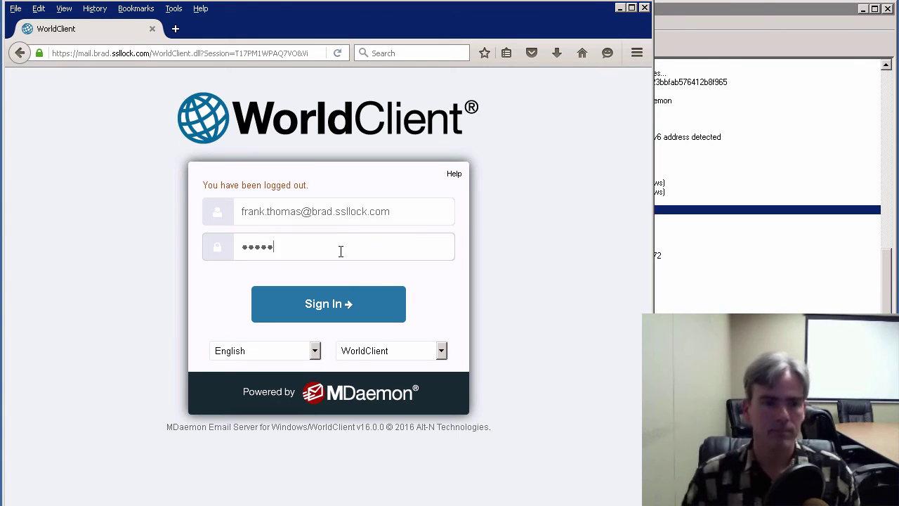
pyautogui.write('•')
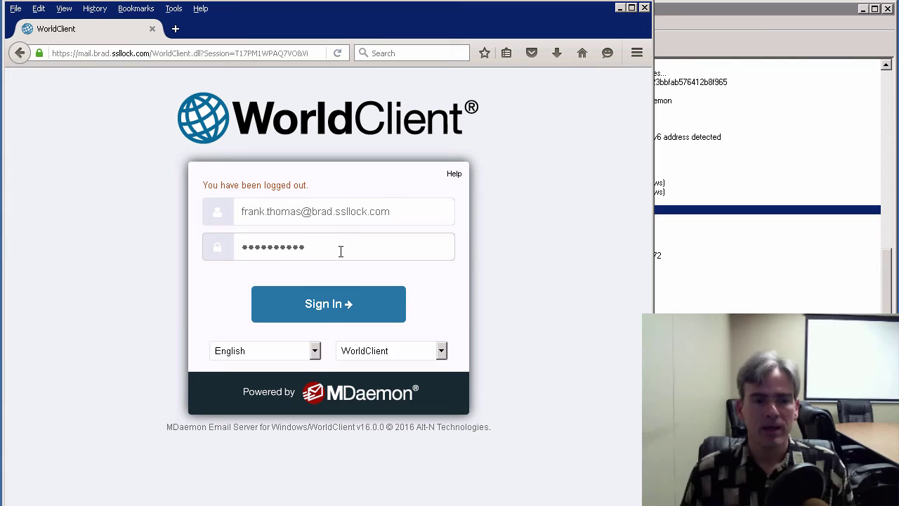
pyautogui.click(335, 316)
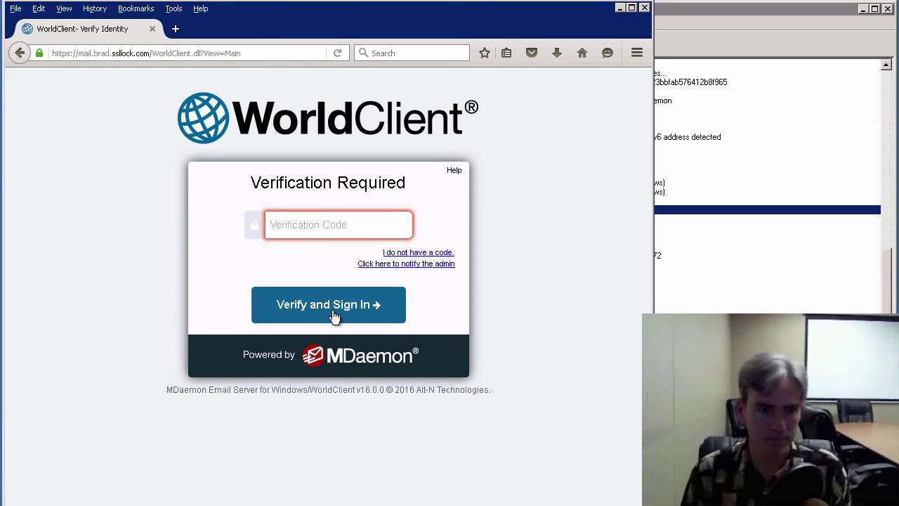
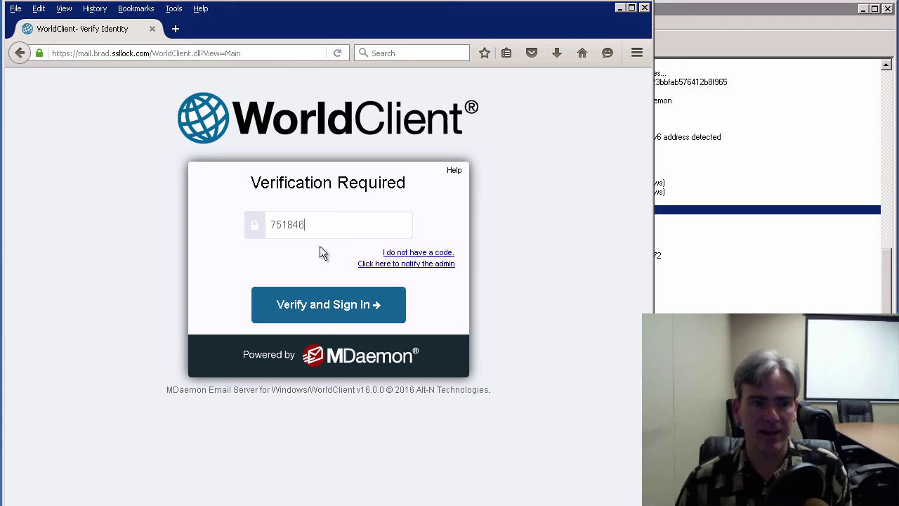
# Step: Complete sign-in with the authenticator's verification code and dismiss the notifications prompt
pyautogui.click(321, 316)
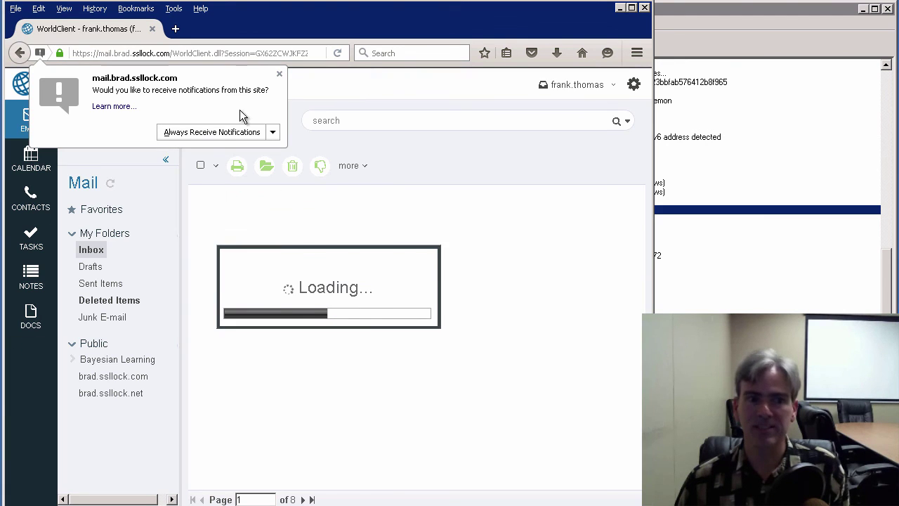
pyautogui.click(276, 75)
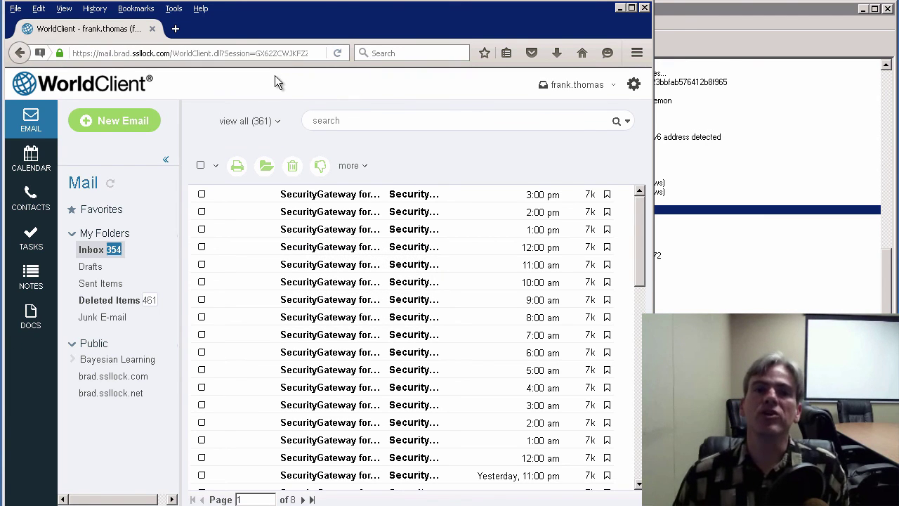